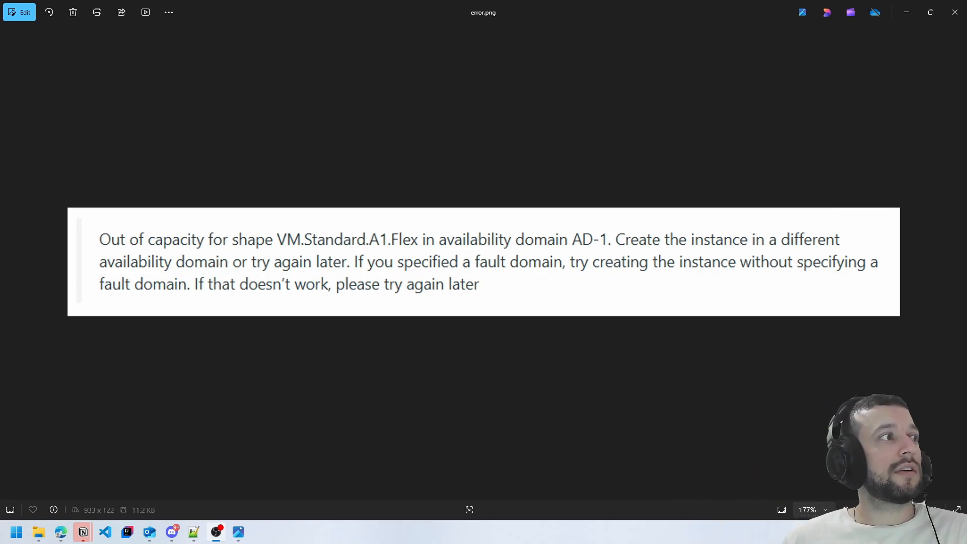
Switch from the Photos error screenshot to the Oracle Cloud console in the browser.
key("alt+Tab")
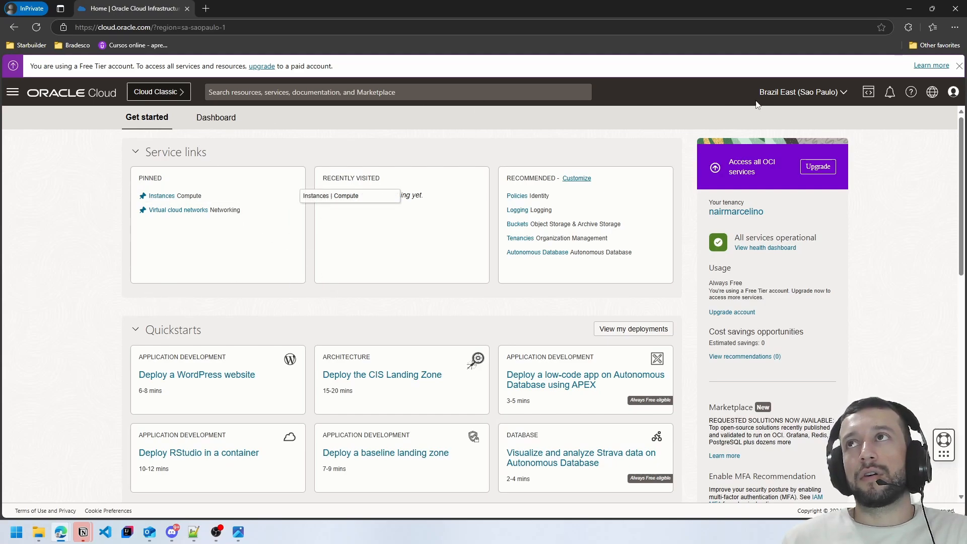
Dismiss the regions list and show Billing & Cost Management in the navigation menu.
left_click(845, 93)
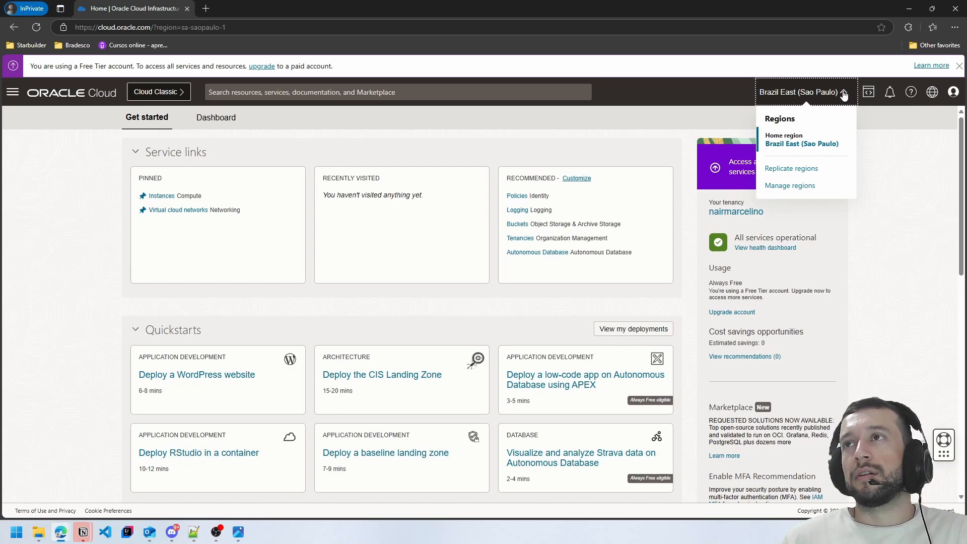
left_click(364, 130)
left_click(12, 91)
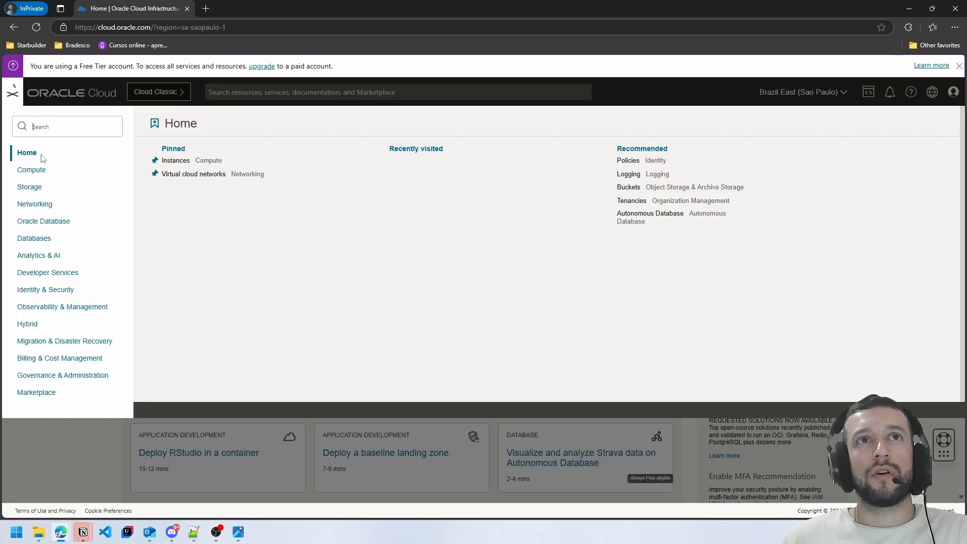
left_click(60, 359)
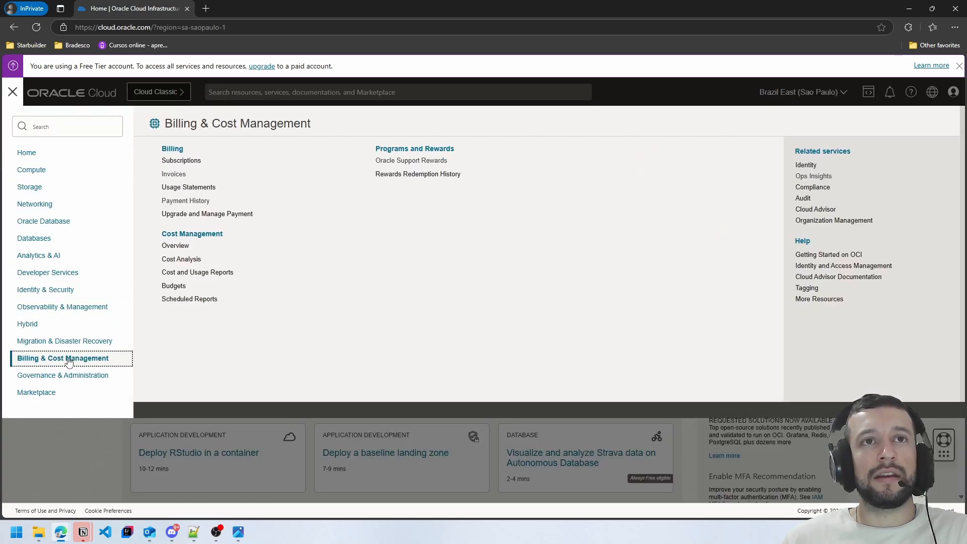
Show the Subscriptions page and point out the active Universal Credits subscription name.
left_click(182, 160)
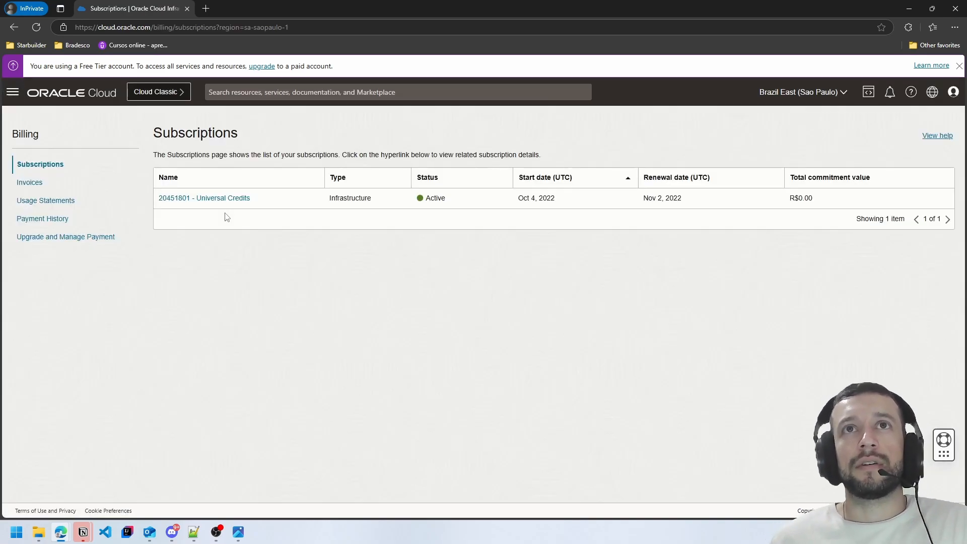
left_click_drag(254, 199, 161, 201)
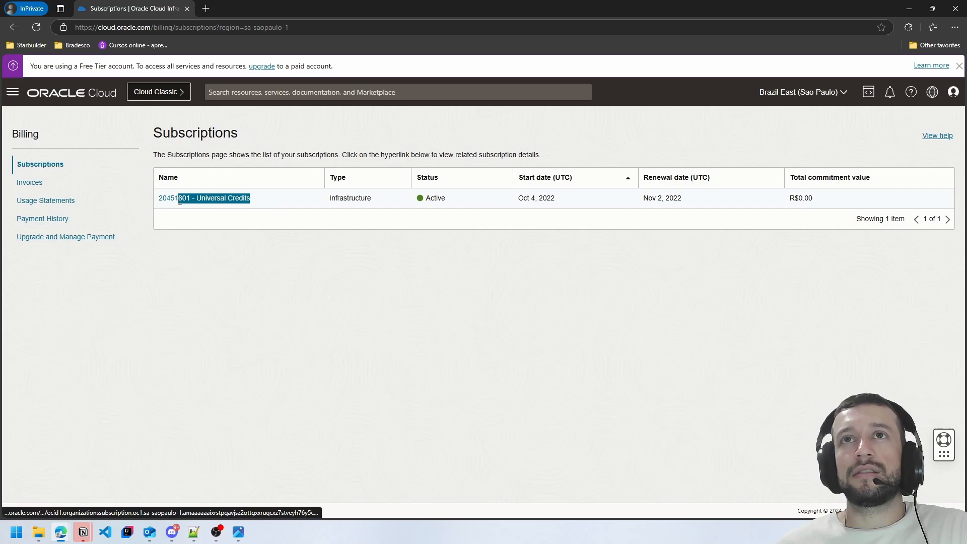
left_click(205, 225)
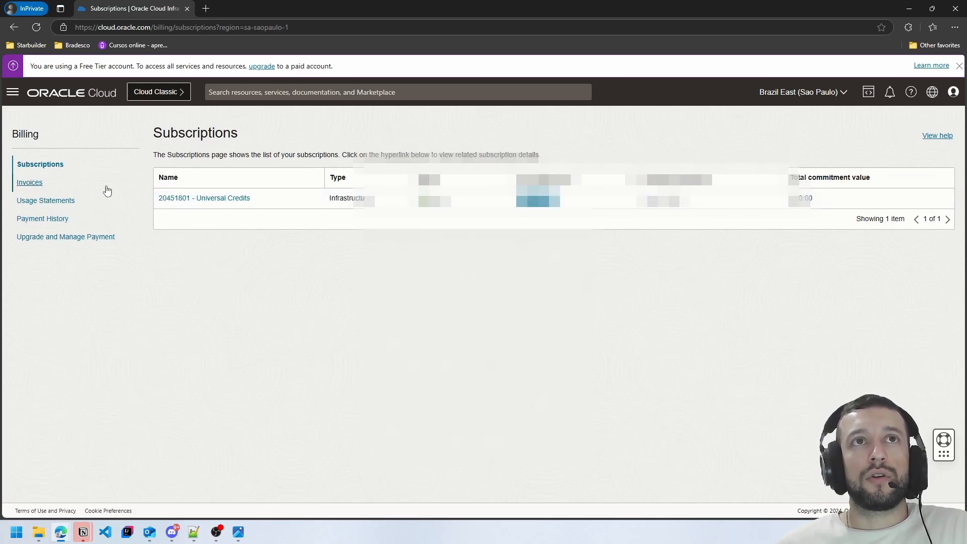
Show Upgrade and Manage Payment for the Free Tier subscription, highlighting Select payment method.
left_click(81, 237)
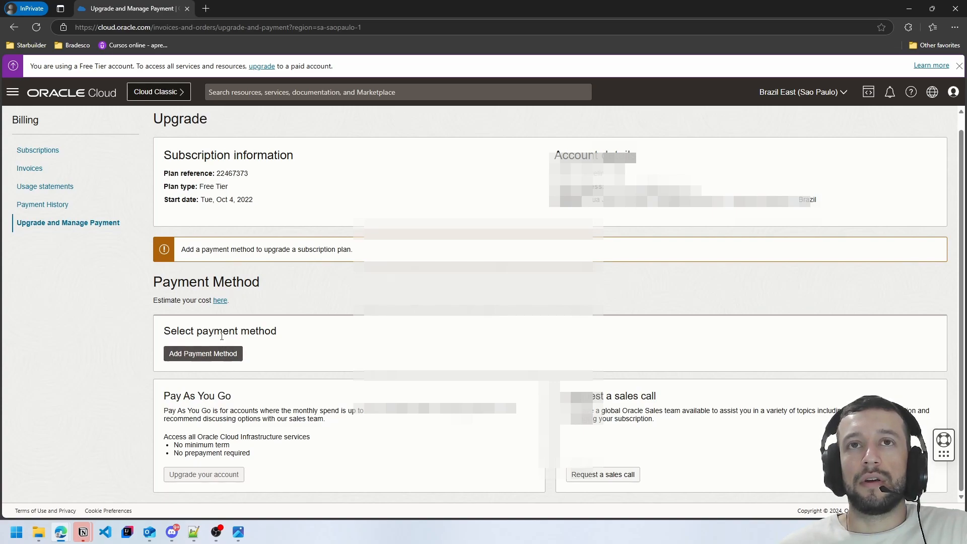
left_click_drag(164, 332, 280, 334)
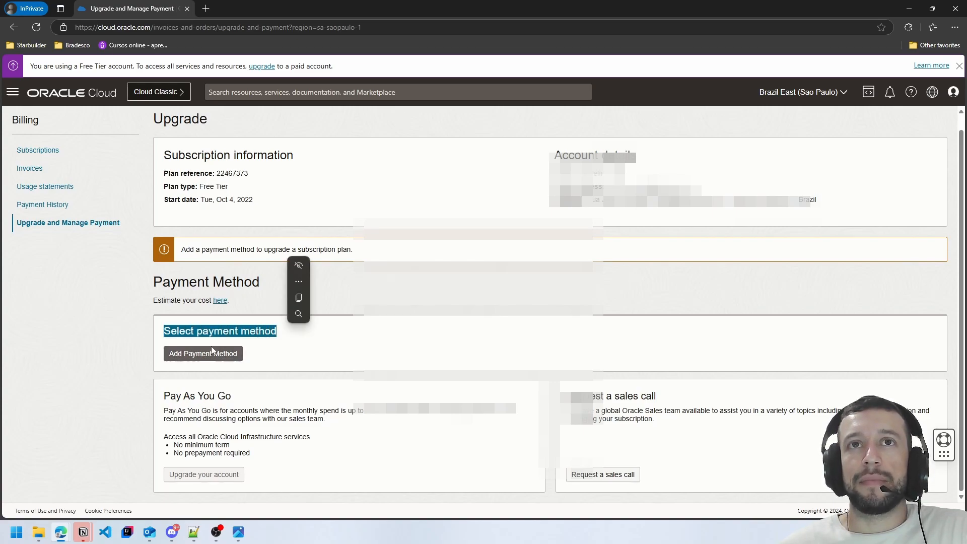
left_click(198, 326)
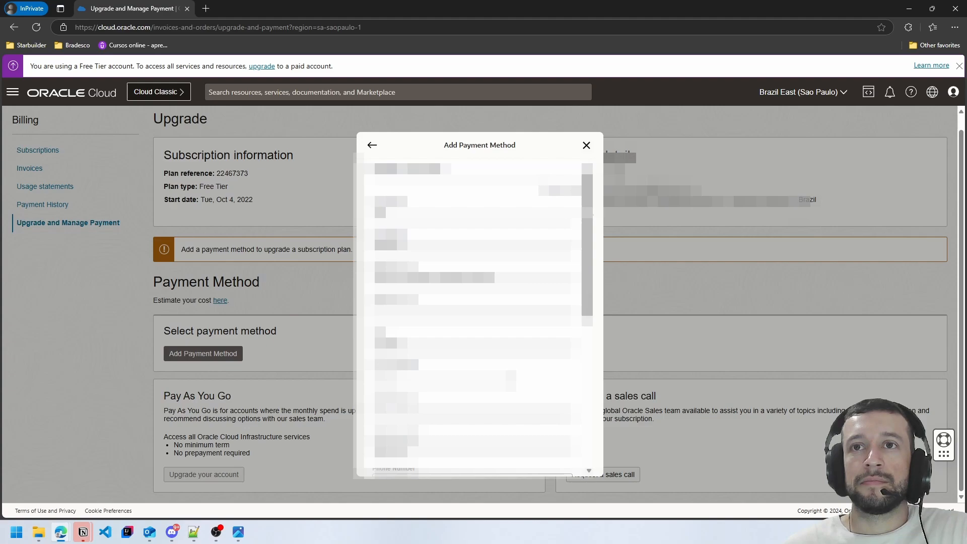
left_click(424, 213)
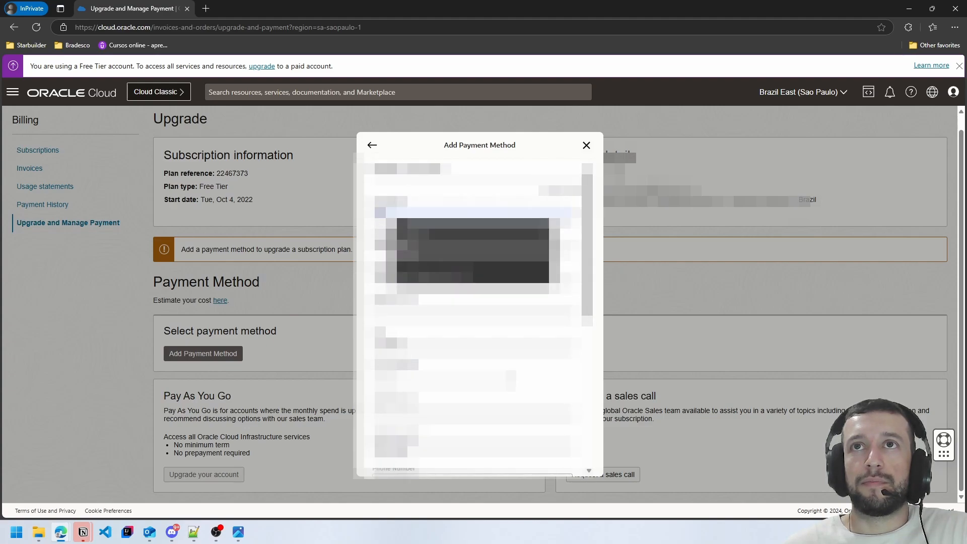
left_click(392, 245)
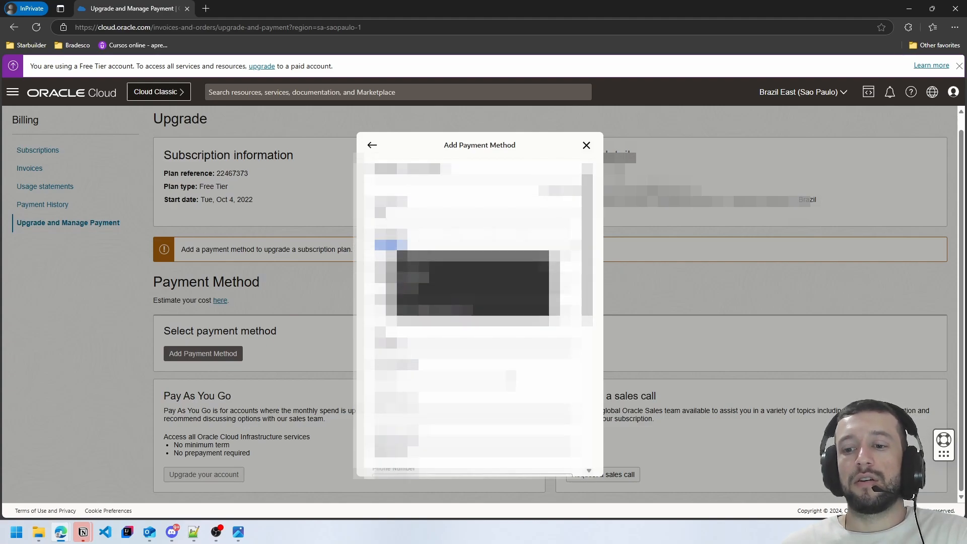
left_click(469, 333)
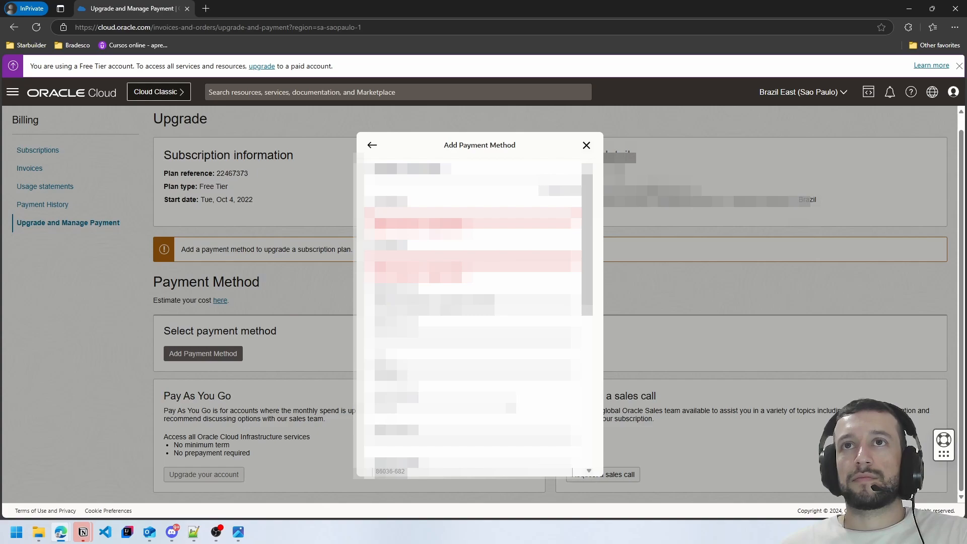
scroll(476, 302, "down", 5)
scroll(476, 302, "down", 5)
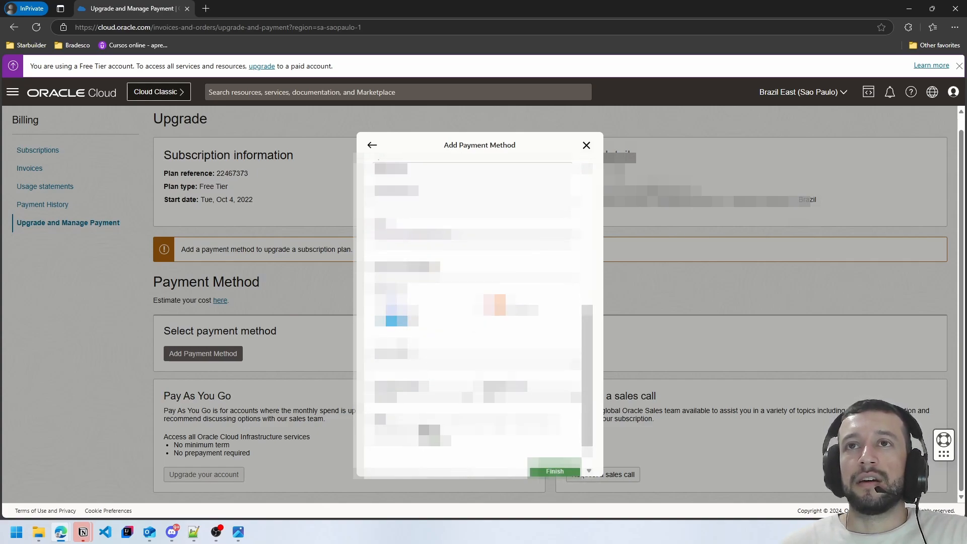
scroll(476, 303, "down", 2)
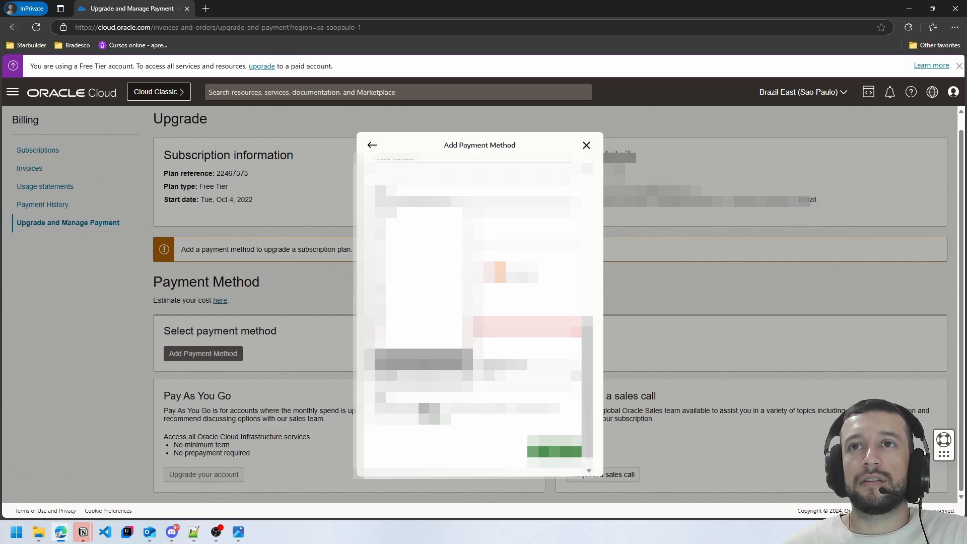
Choose the card expiry year and finish adding the card so the upgrade is in progress.
left_click(423, 333)
left_click(491, 151)
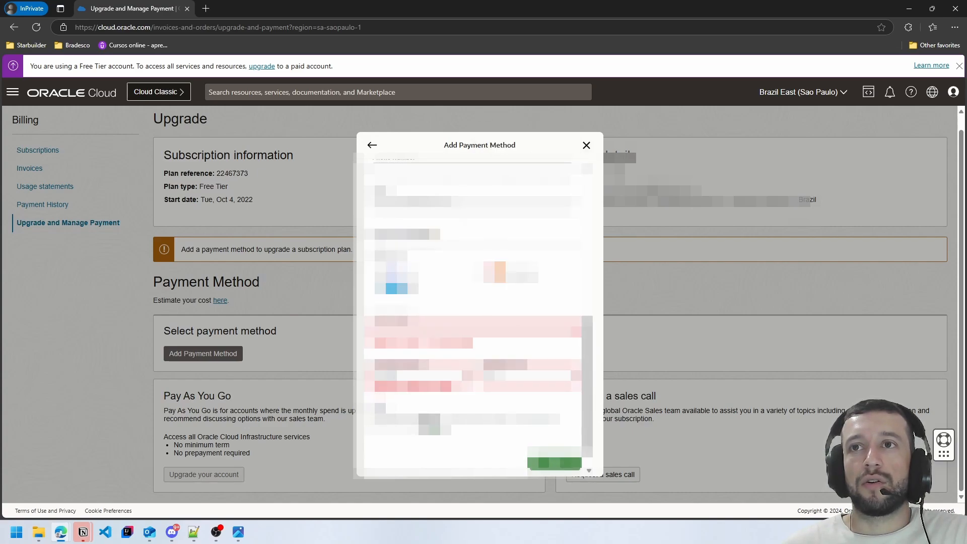
scroll(479, 340, "down", 1)
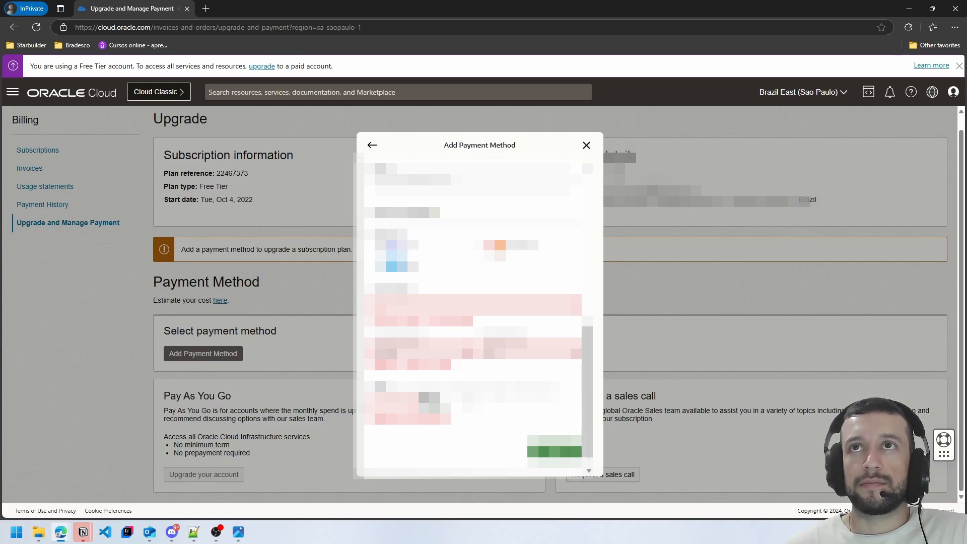
left_click_drag(445, 145, 521, 149)
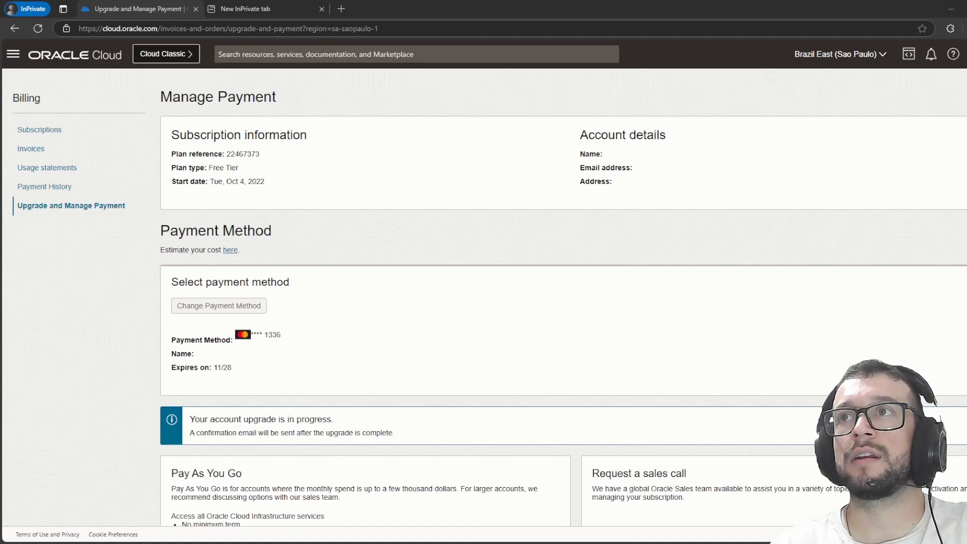
scroll(484, 302, "down", 2)
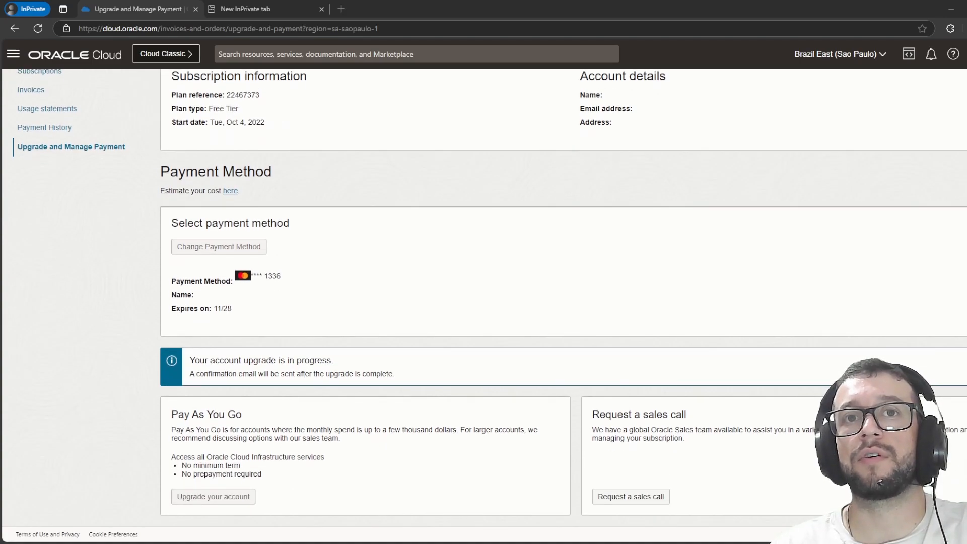